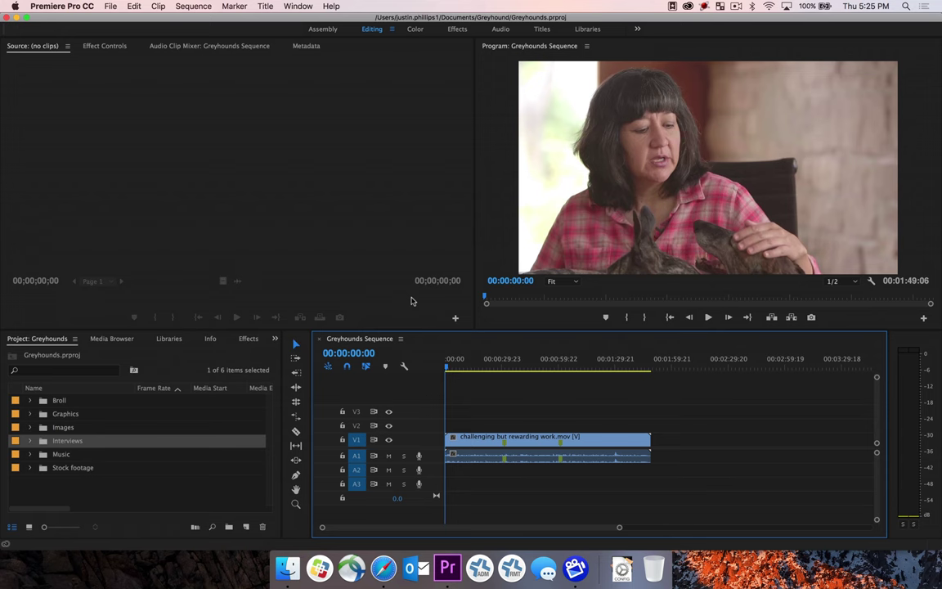
- Delete the 'challenging but rewarding work.mov' clip from V1 of the Greyhounds Sequence
left_click(473, 444)
key("Delete")
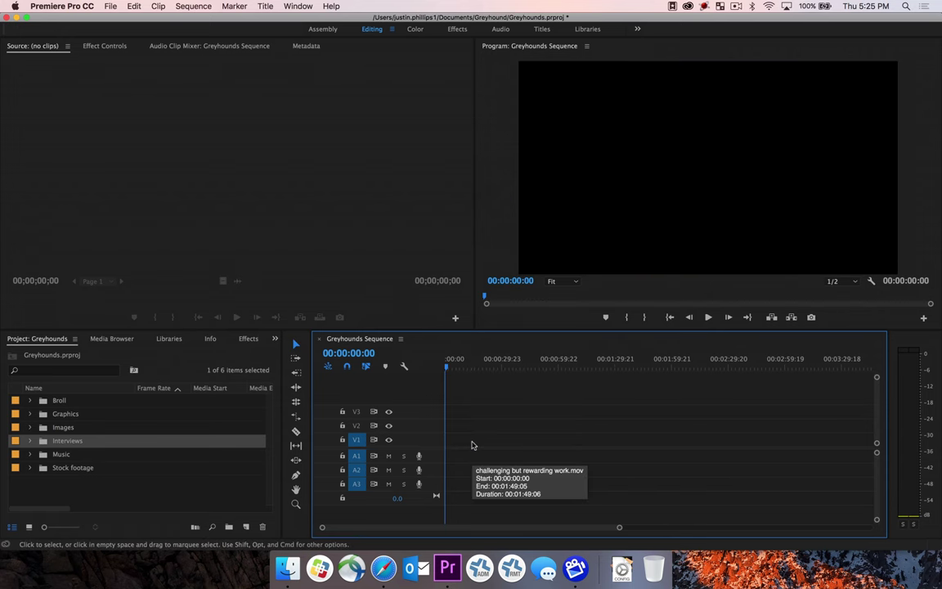
- Maximize the Project panel to fill the workspace
left_click(180, 364)
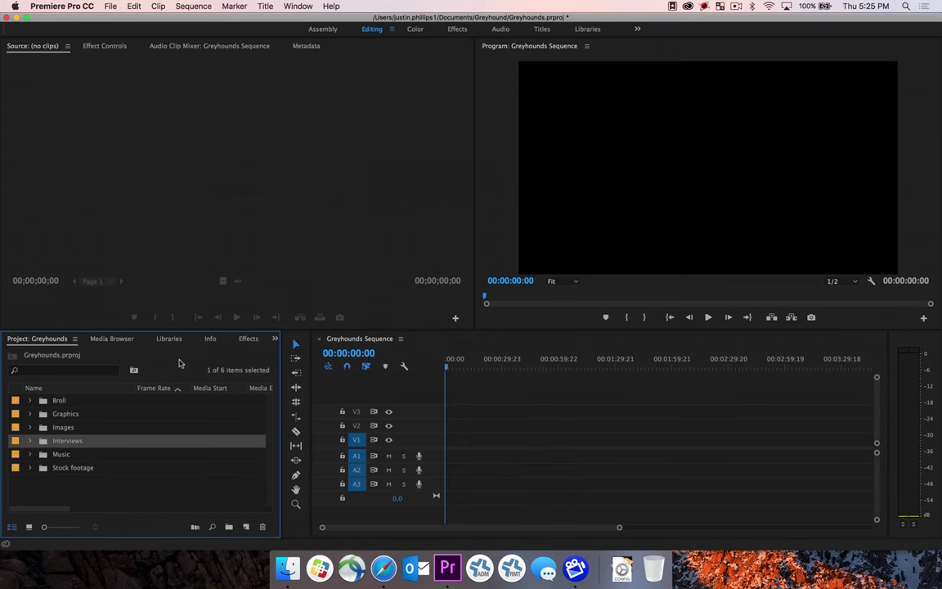
key("grave")
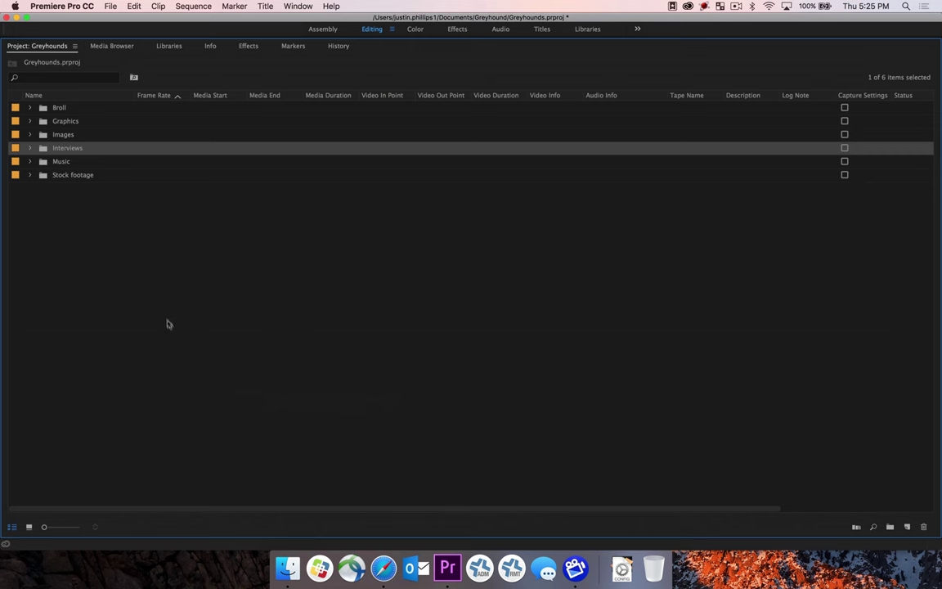
left_click(68, 149)
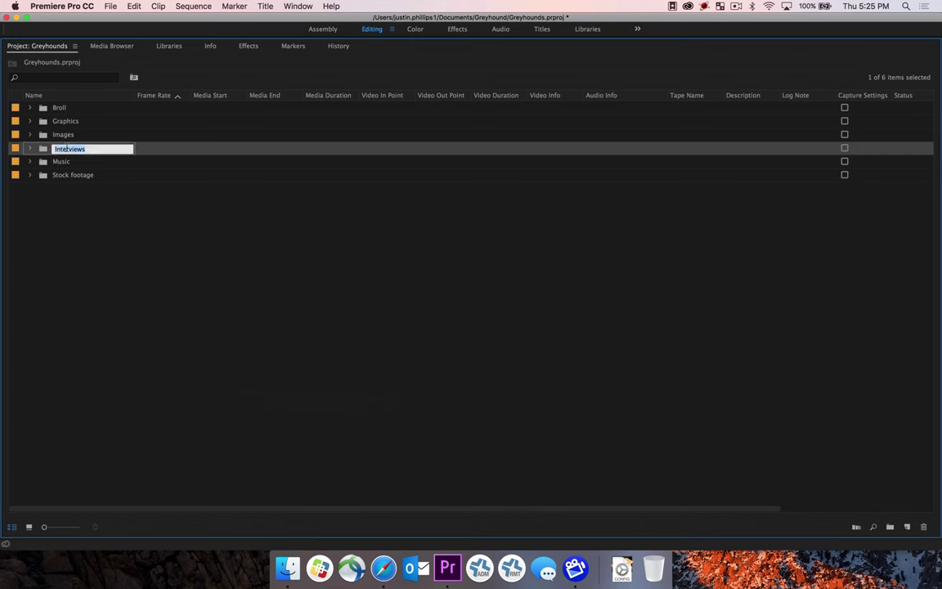
key("Return")
- Expand Interviews and Barbara interviews, widen the Name column, and select challenging but rewarding work.mov
left_click(31, 149)
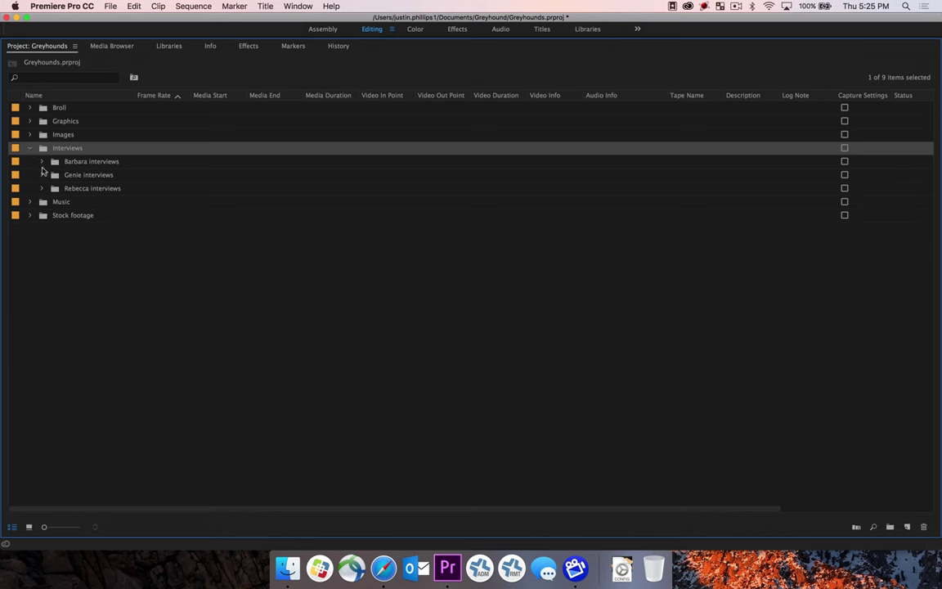
left_click(41, 161)
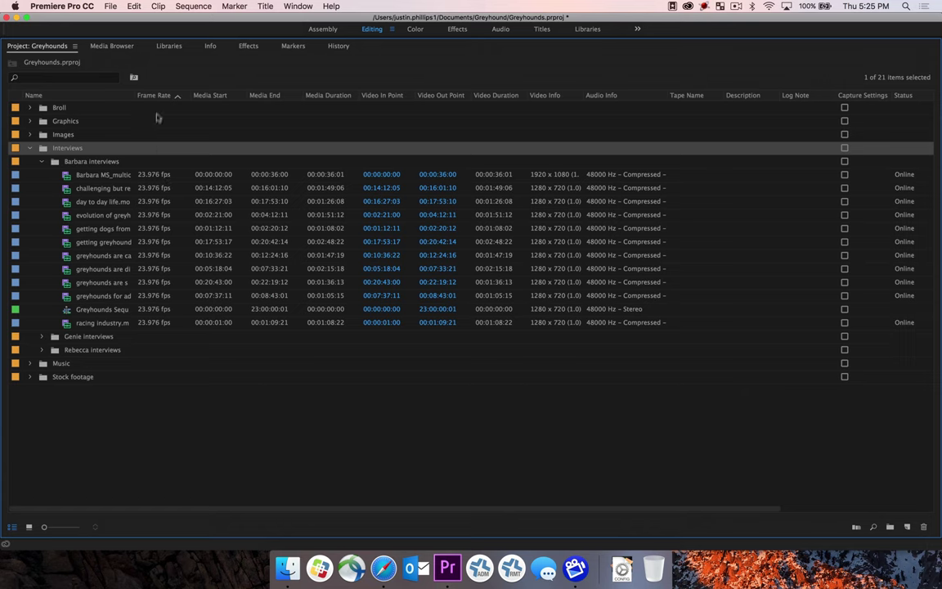
left_click_drag(135, 95, 221, 99)
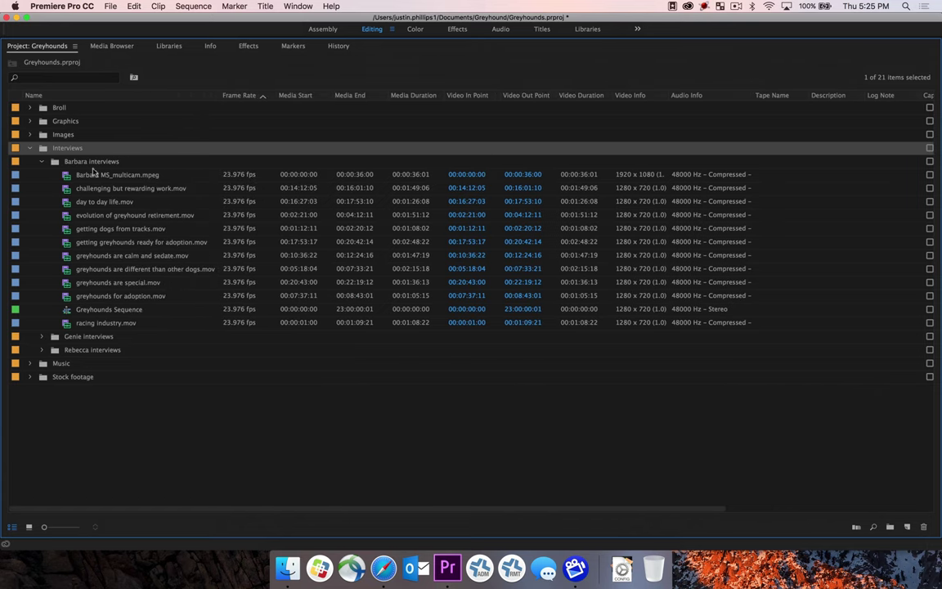
left_click(120, 189)
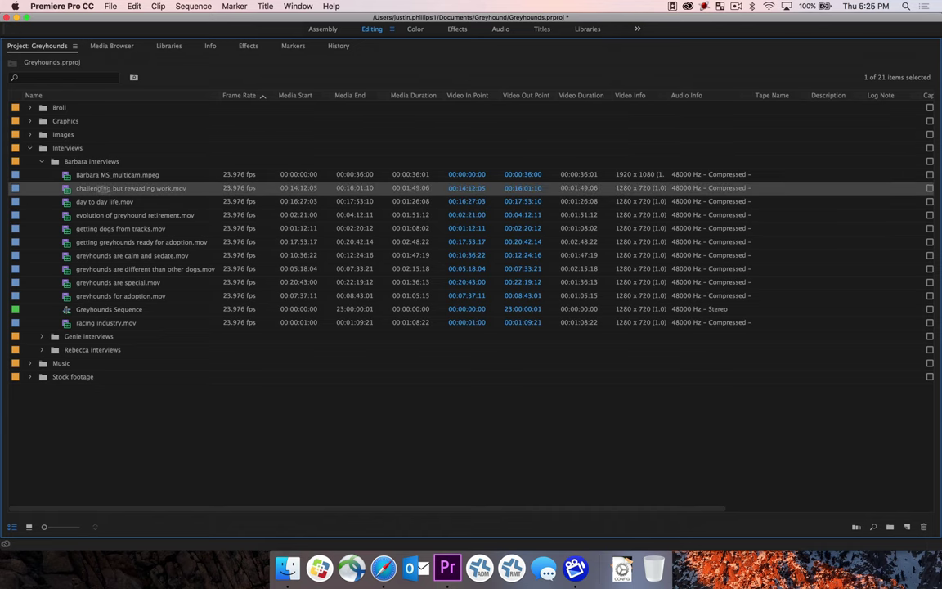
mouse_move(165, 191)
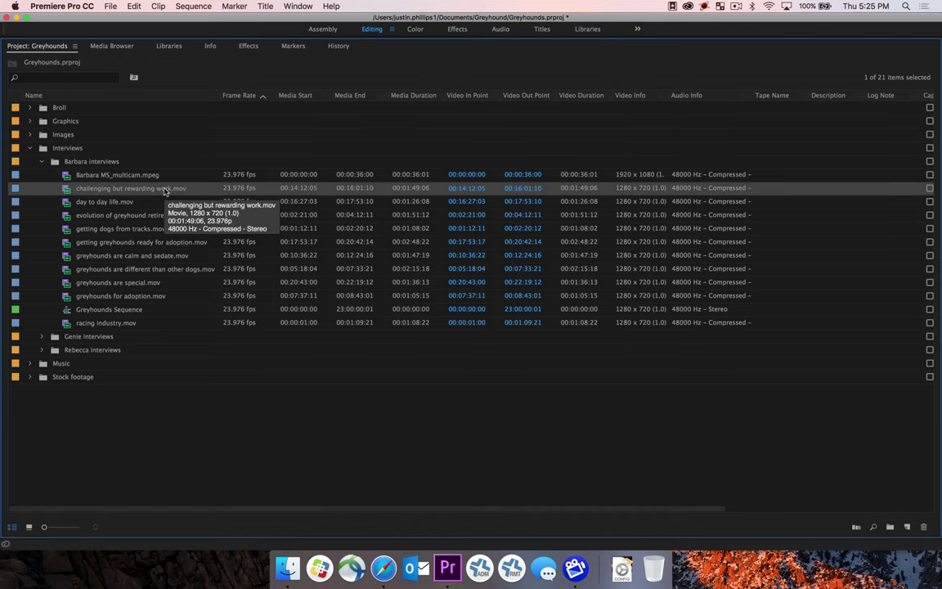
key("grave")
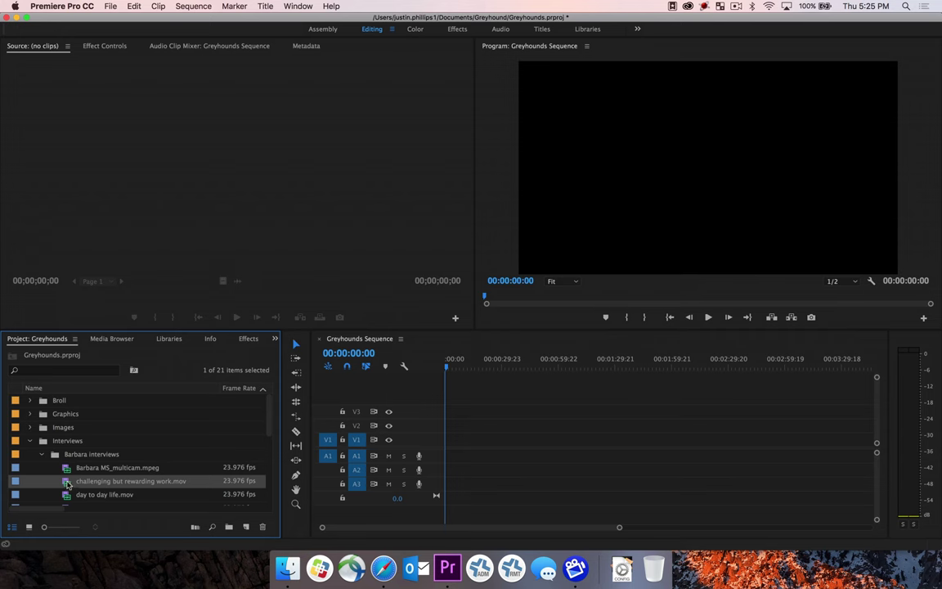
- Load challenging but rewarding work.mov into the Source monitor, move its playhead, and maximize the monitor
double_click(66, 482)
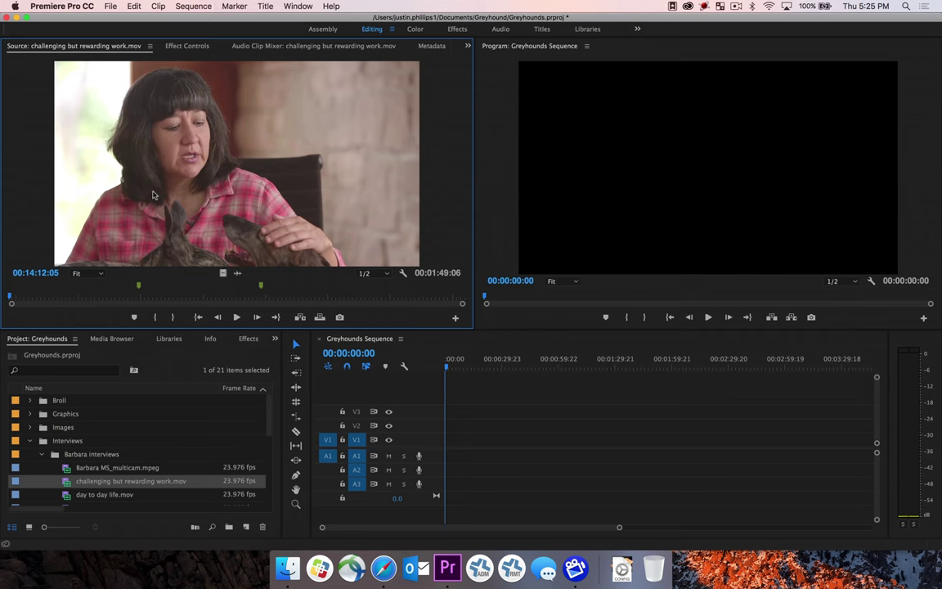
left_click(36, 298)
left_click(28, 294)
key("grave")
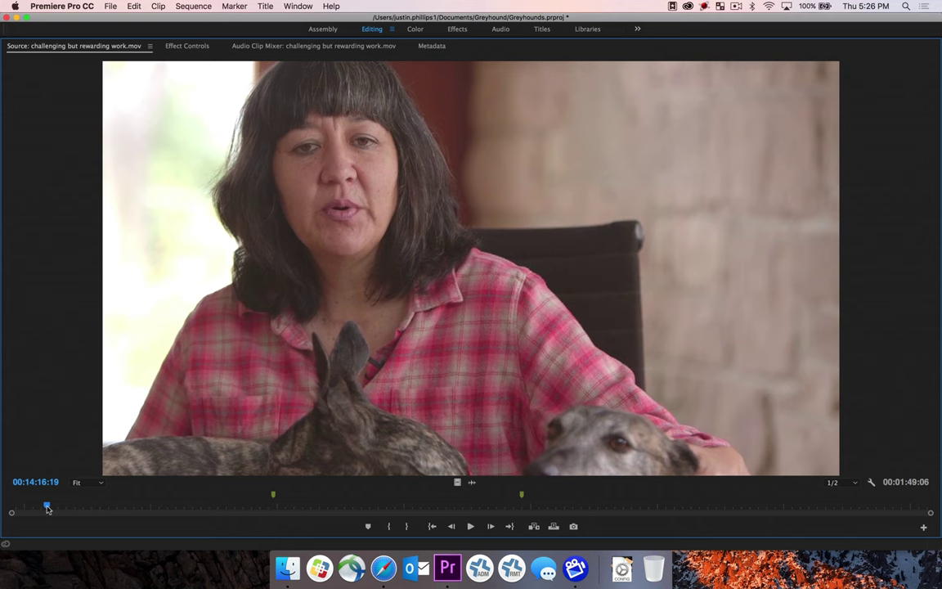
- Scrub the source playhead to 00:14:20:04 and save the project
left_click_drag(47, 508, 75, 510)
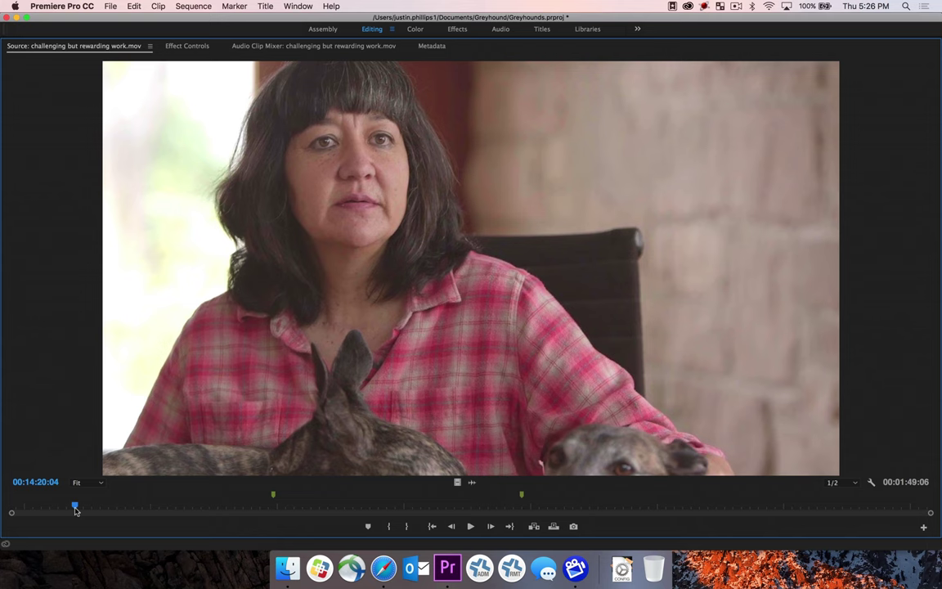
key("cmd+s")
key("super+s")
- Play the clip forward and in reverse with Space, J, K and L, ending at 00:14:18:03
key("space")
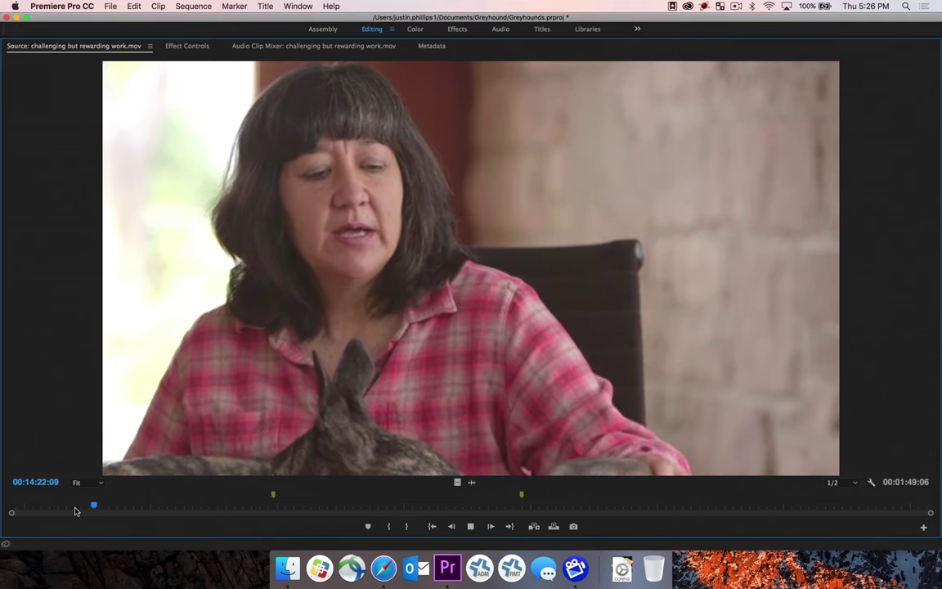
key("space")
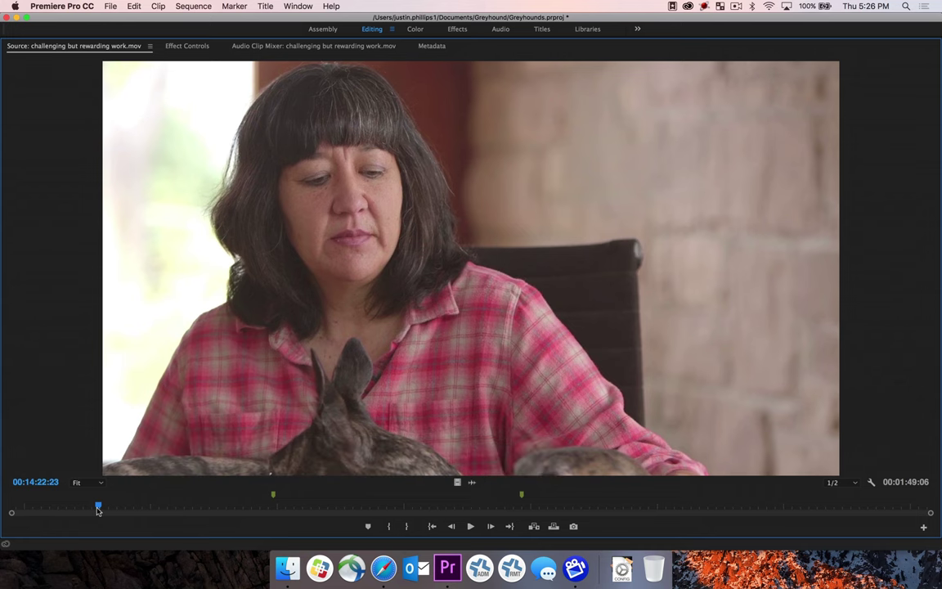
key("j")
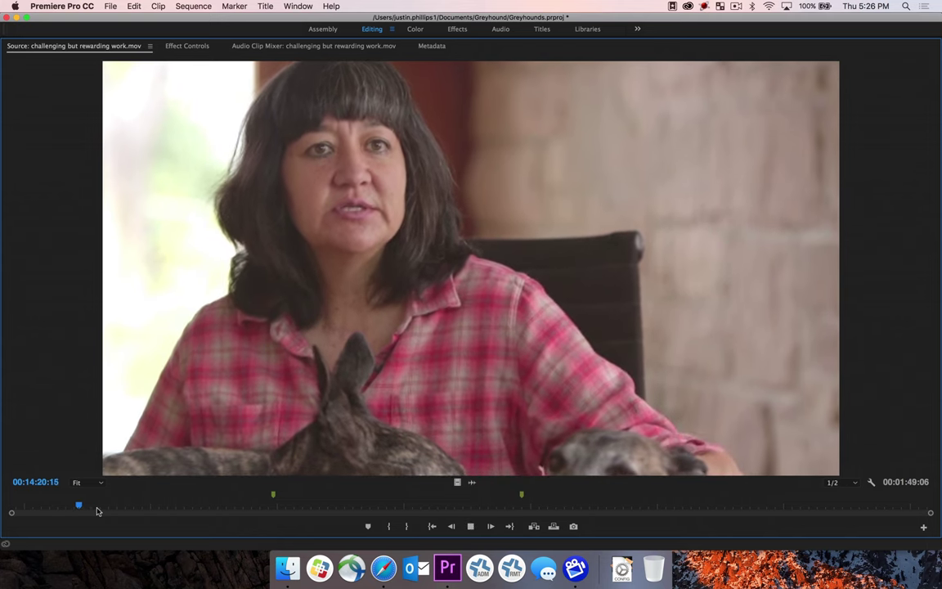
key("k")
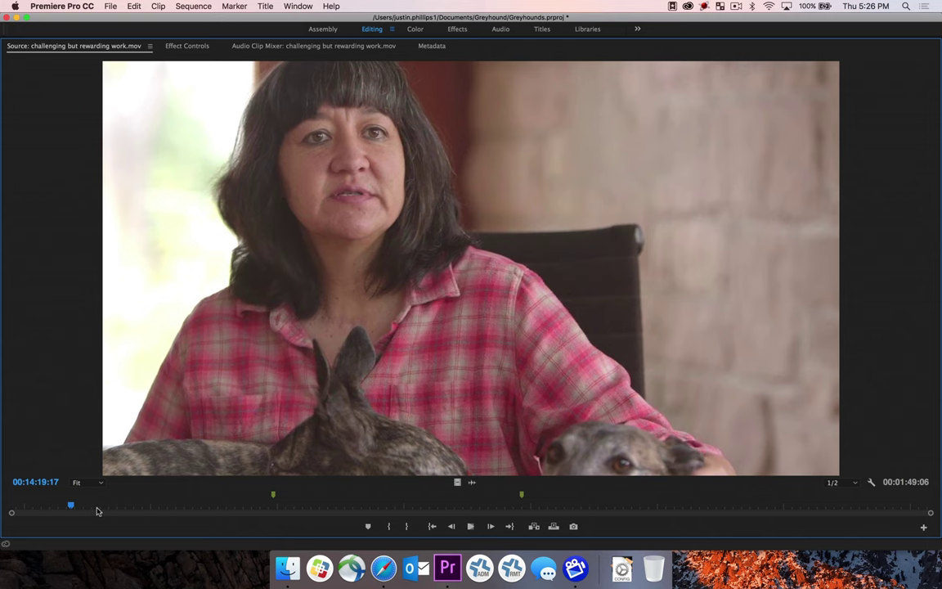
key("k")
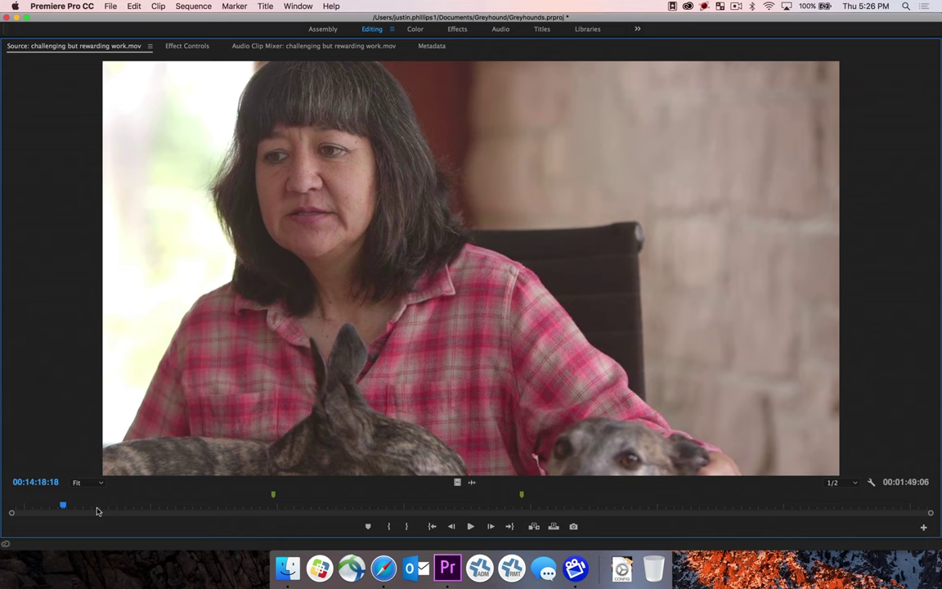
key("l")
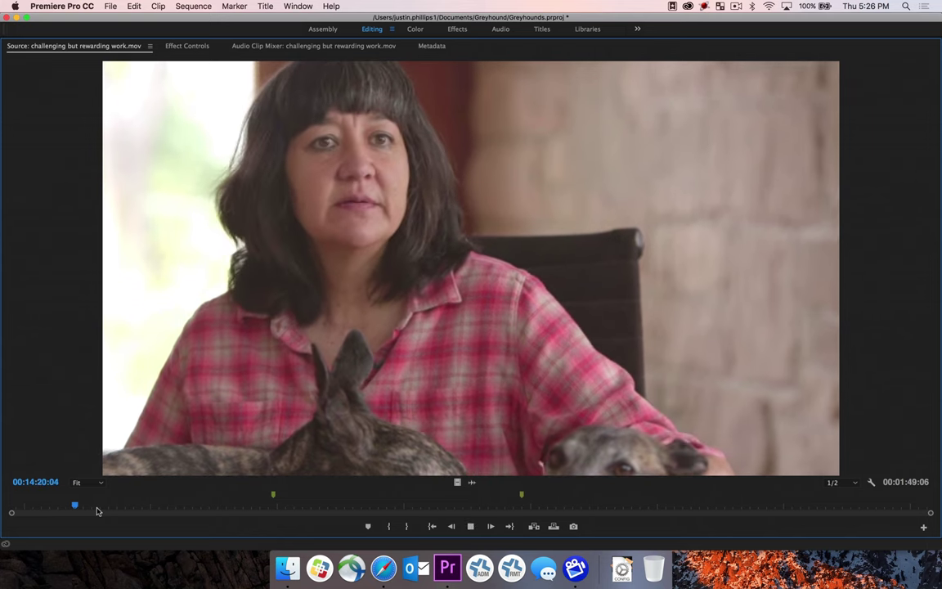
key("k")
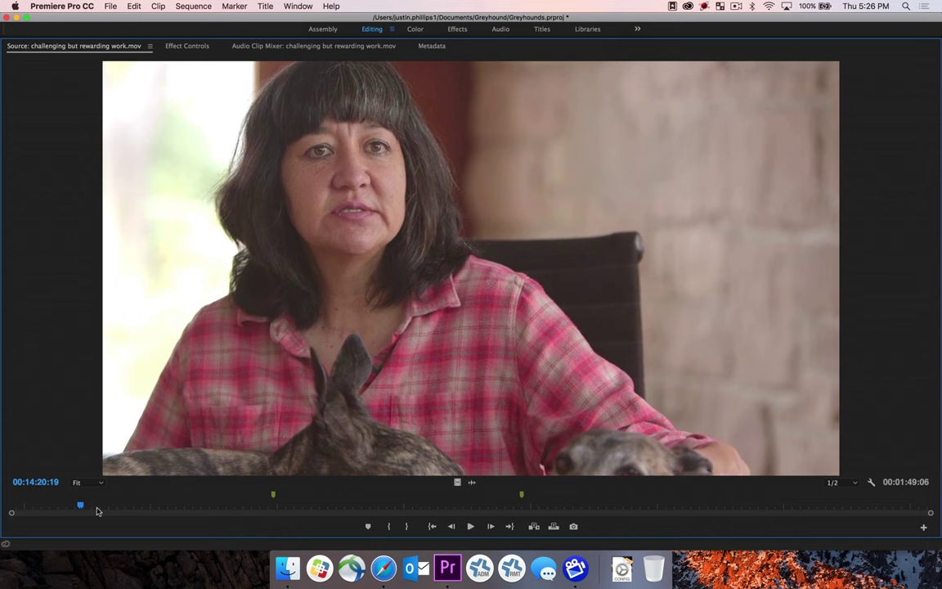
mouse_move(80, 511)
left_mouse_down()
mouse_move(72, 511)
mouse_move(85, 511)
left_mouse_up()
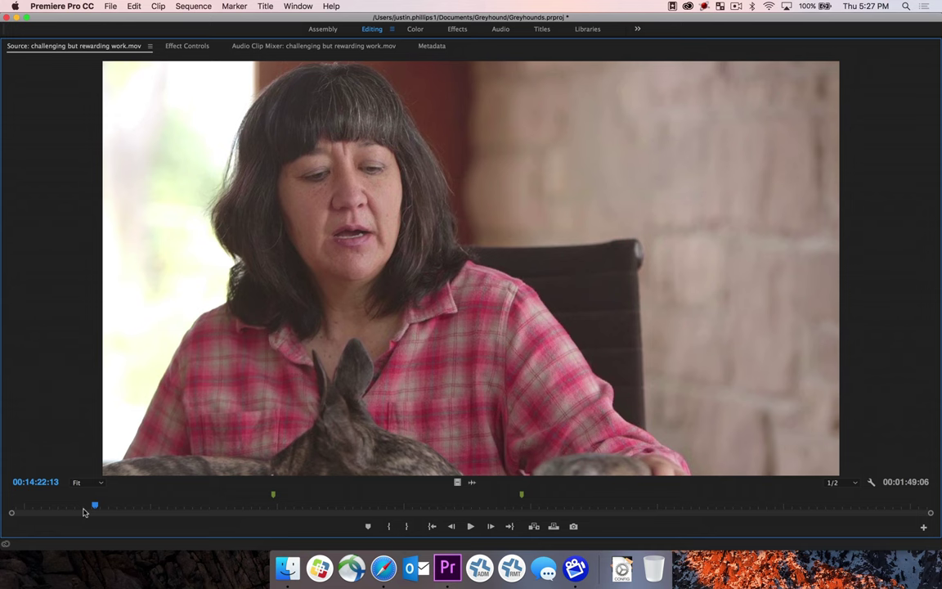
key("space")
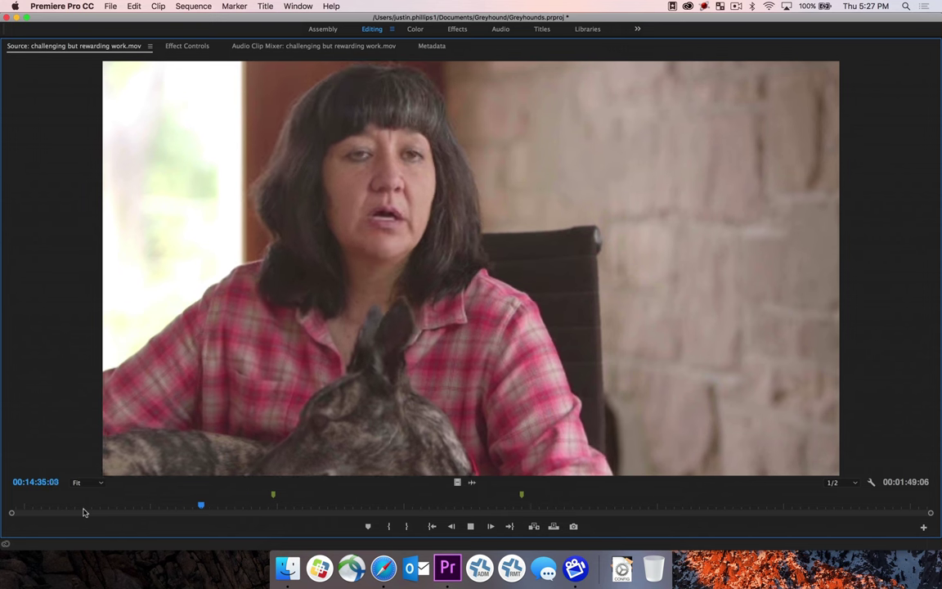
key("space")
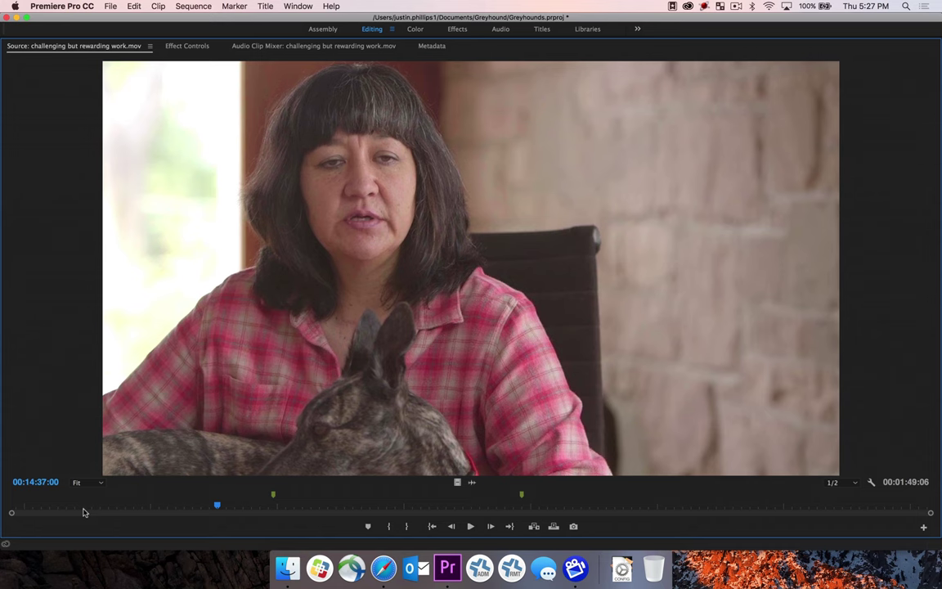
key("Right")
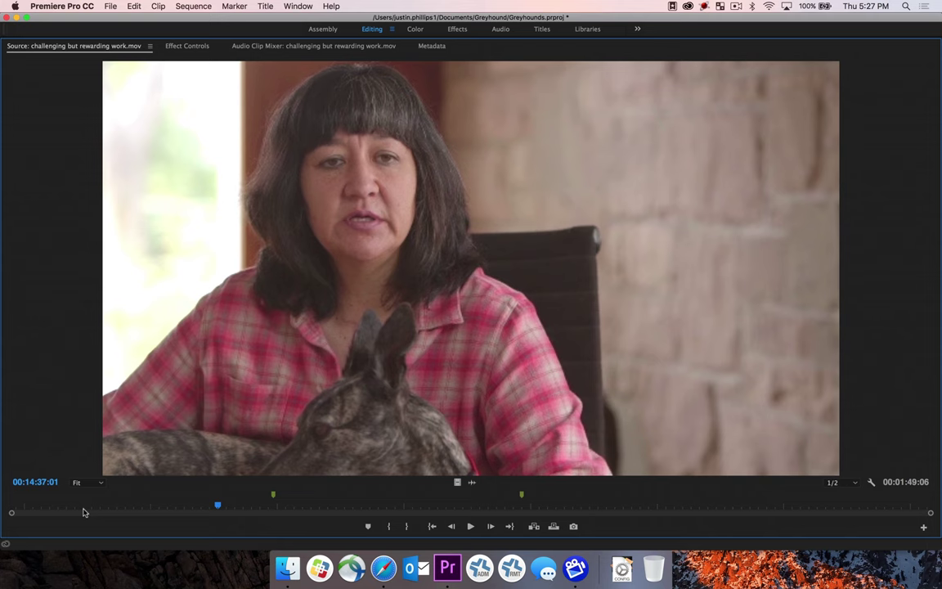
key("space")
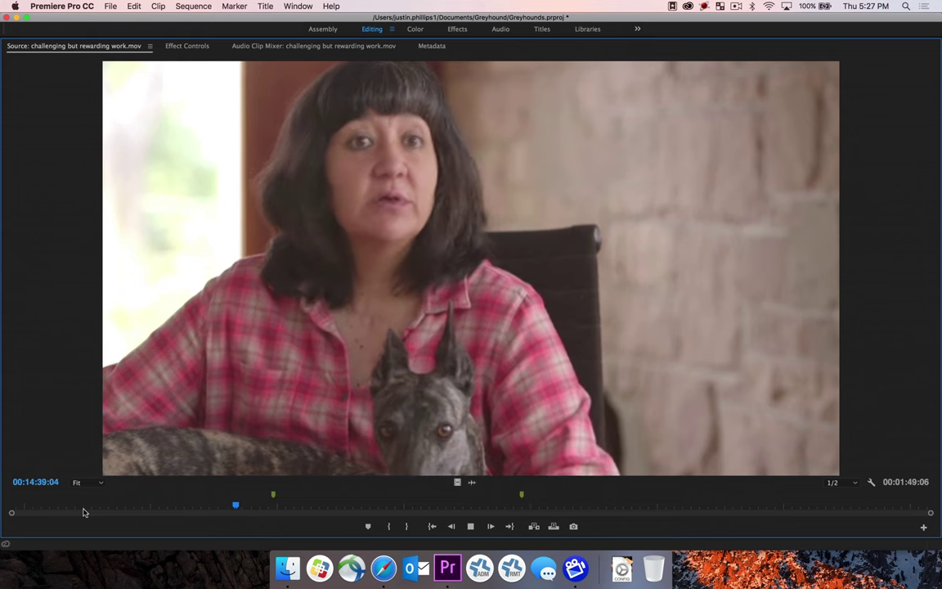
key("space")
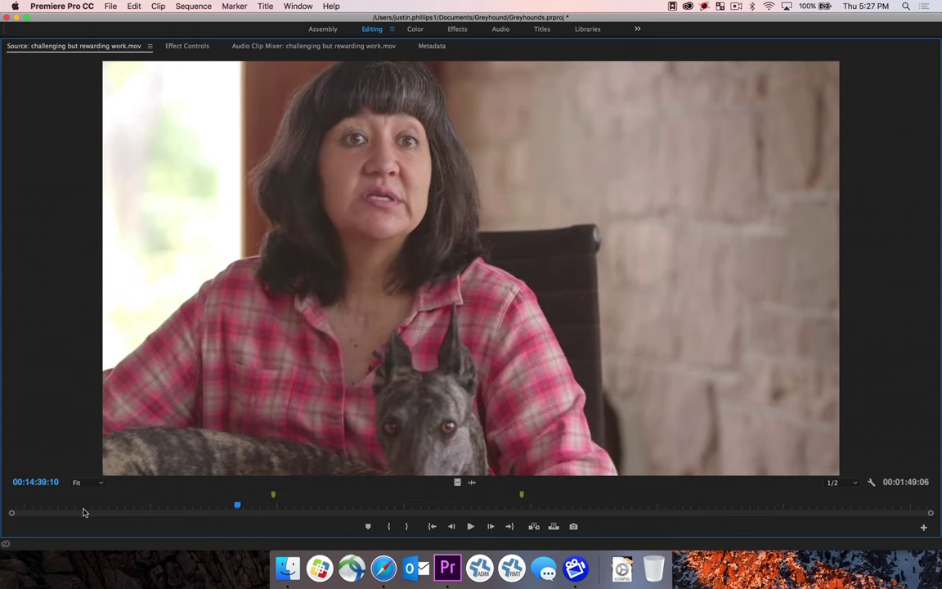
key("j")
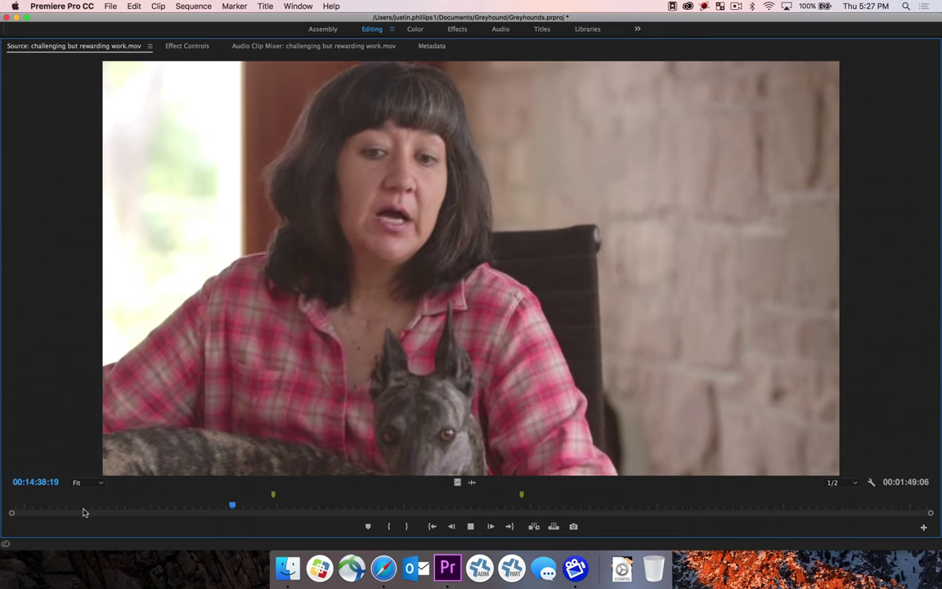
key("space")
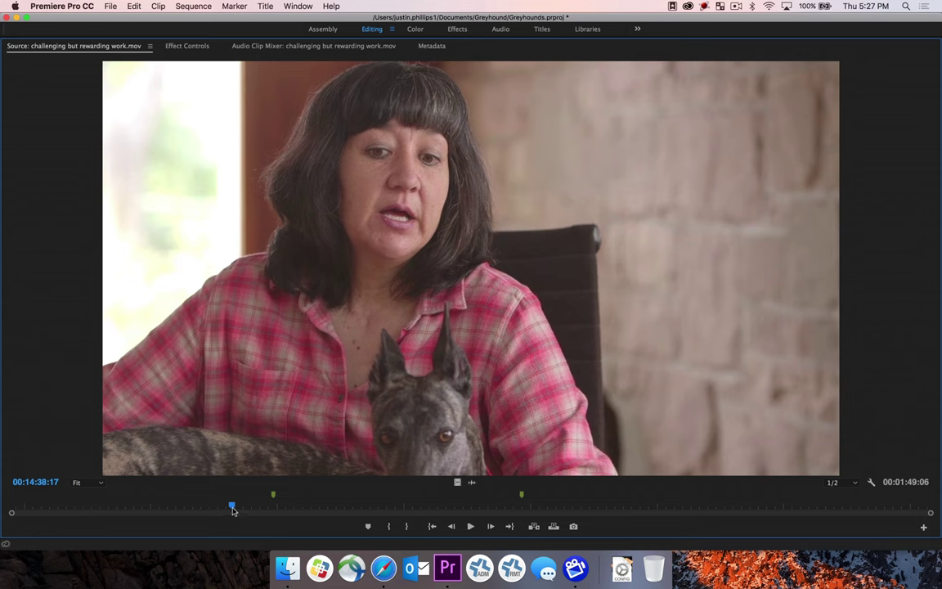
- Find where the interview answer starts and set the In point there
left_click_drag(233, 508, 253, 510)
key("space")
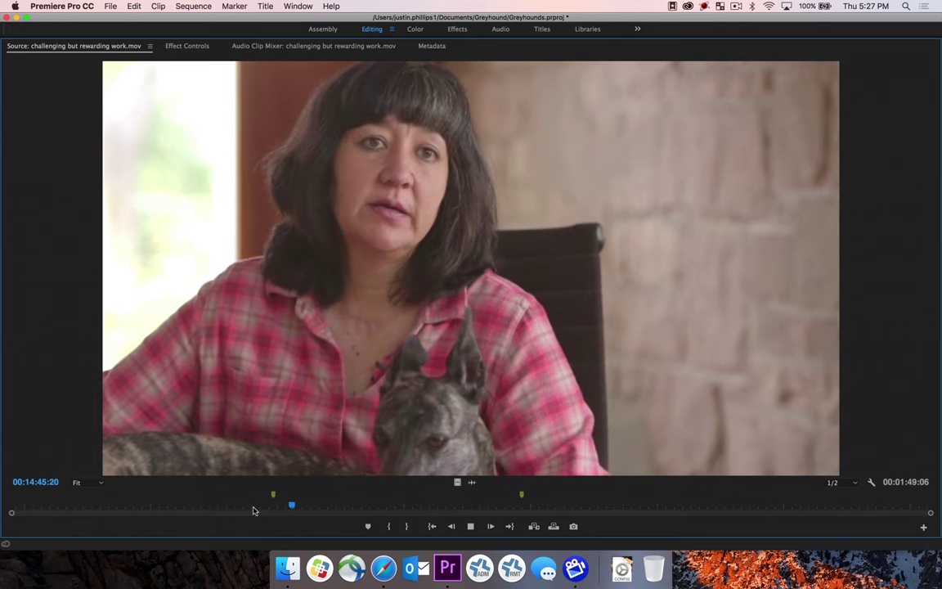
key("space")
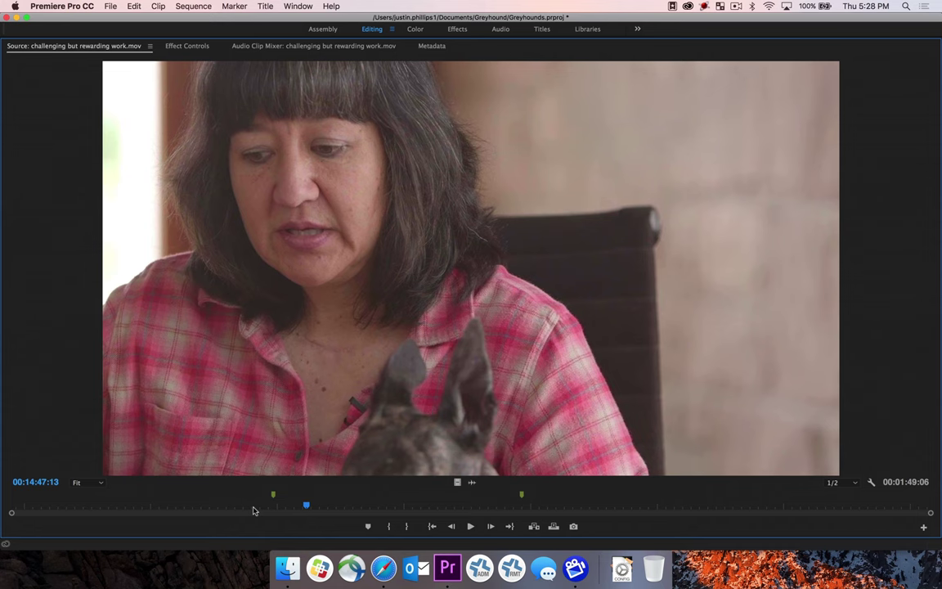
key("j")
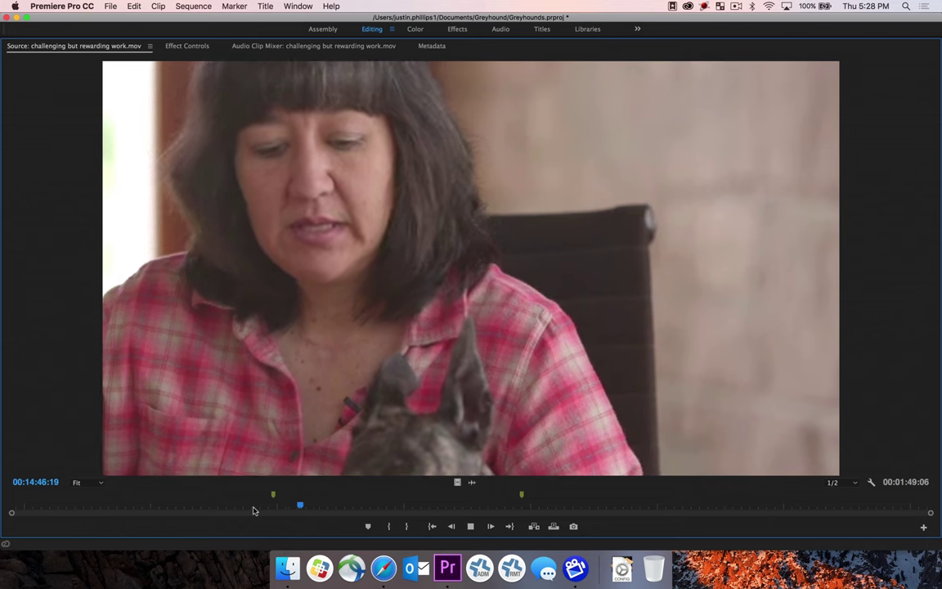
key("k")
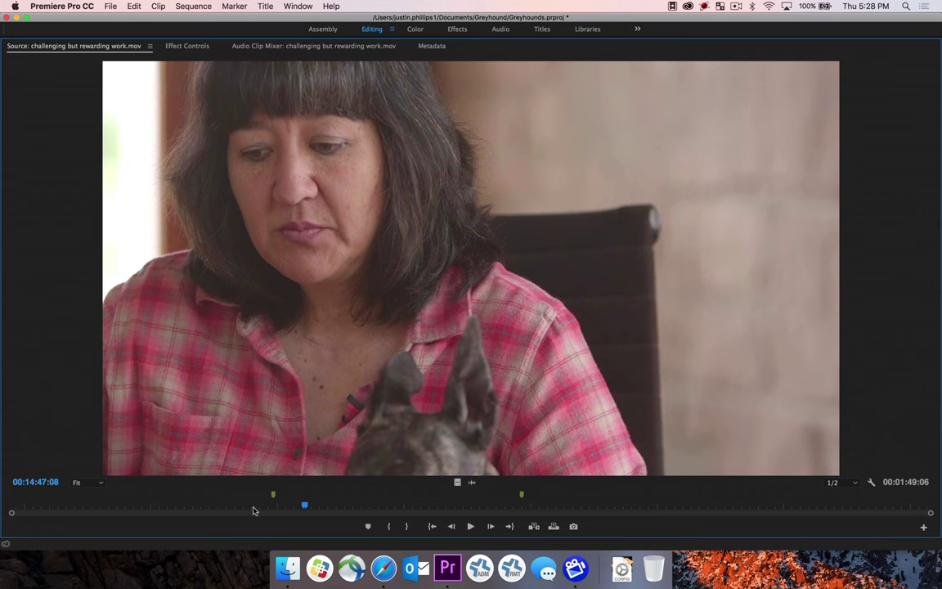
key("i")
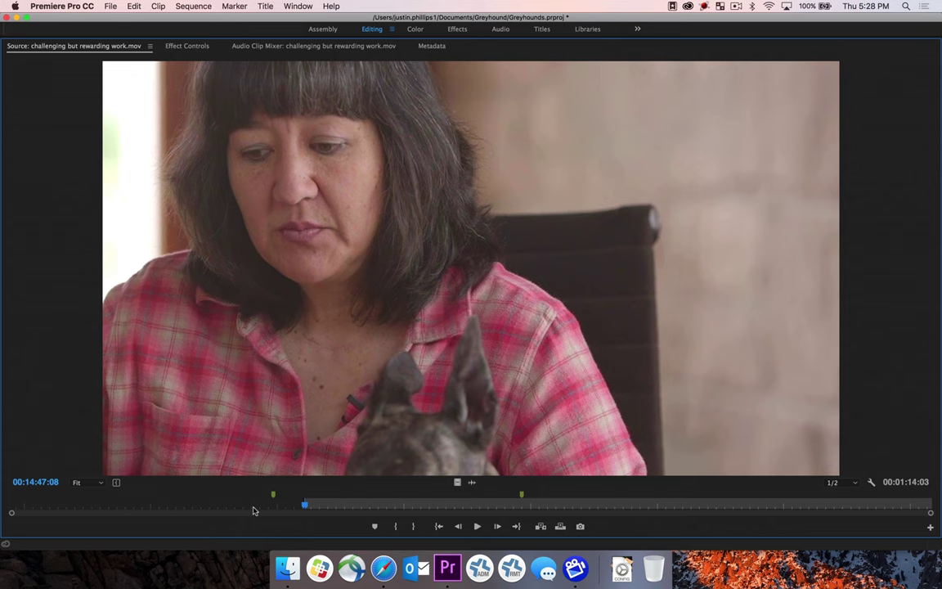
- Play to the end of the answer and set the Out point, giving a 00:00:10:02 range
key("space")
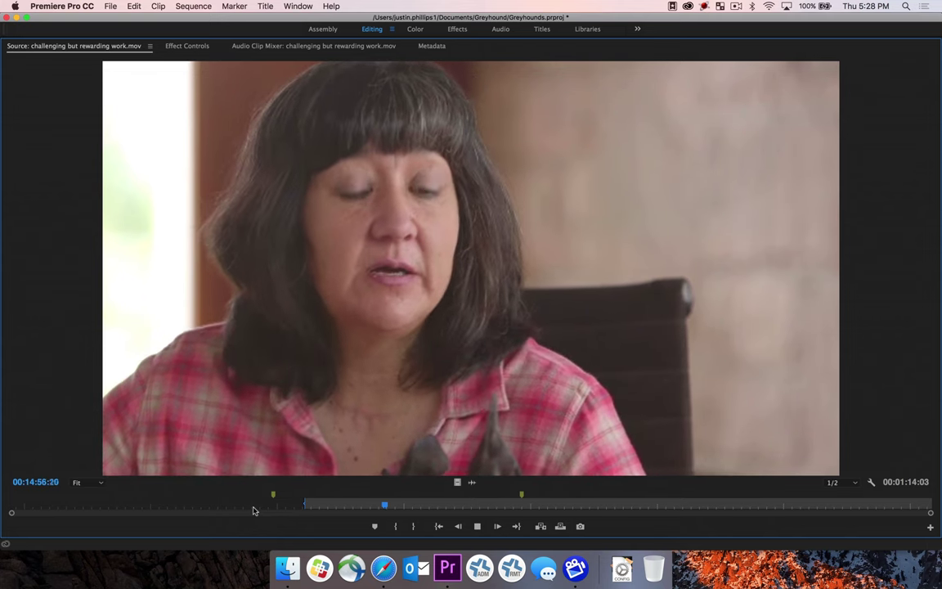
key("space")
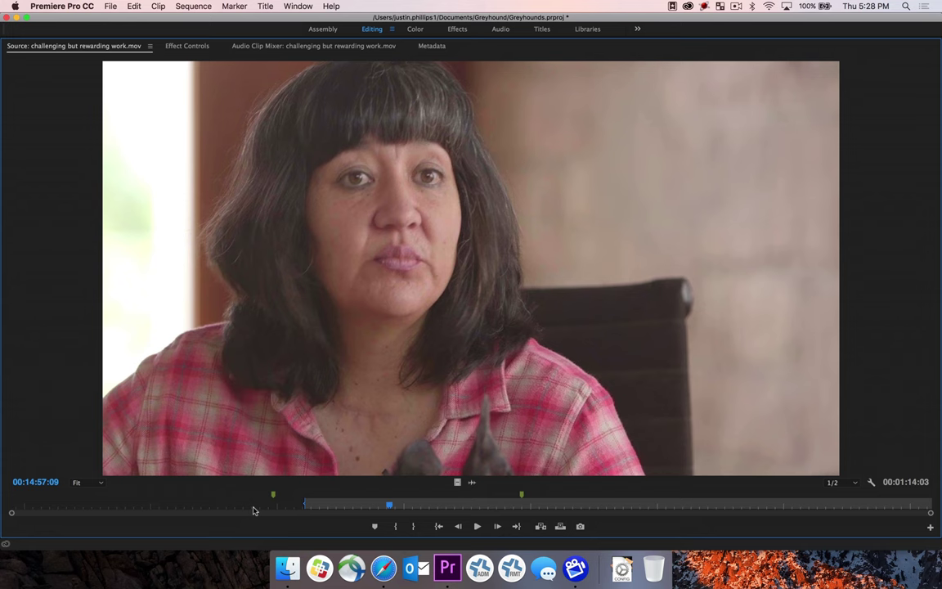
key("o")
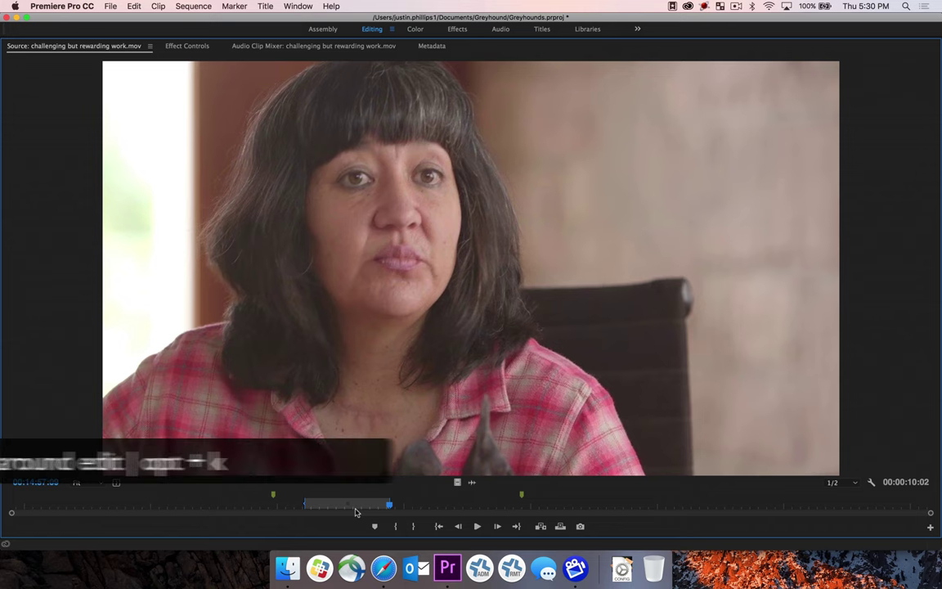
key("alt+k")
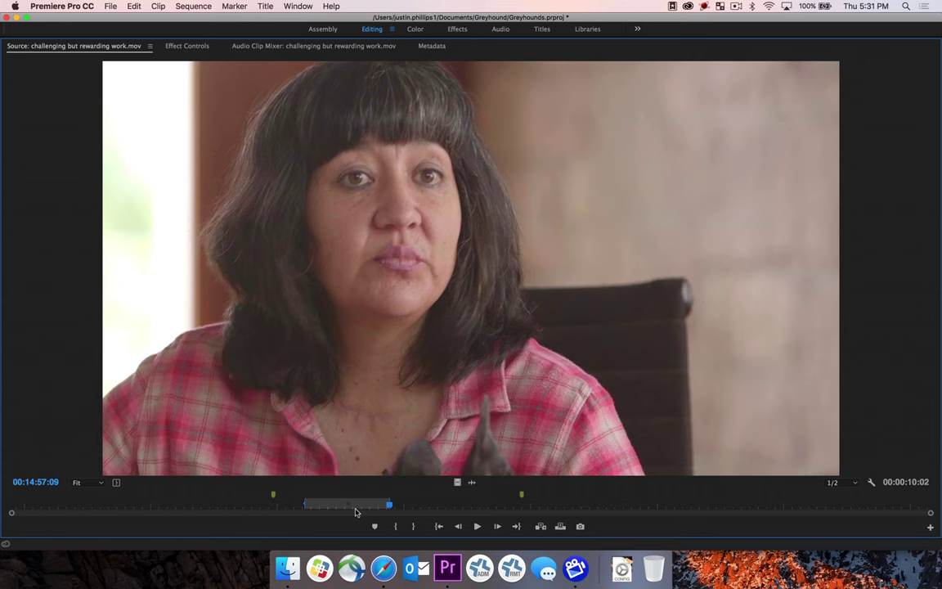
- Switch the Source monitor to Audio Waveform view and listen for where the speech ends
left_click(872, 484)
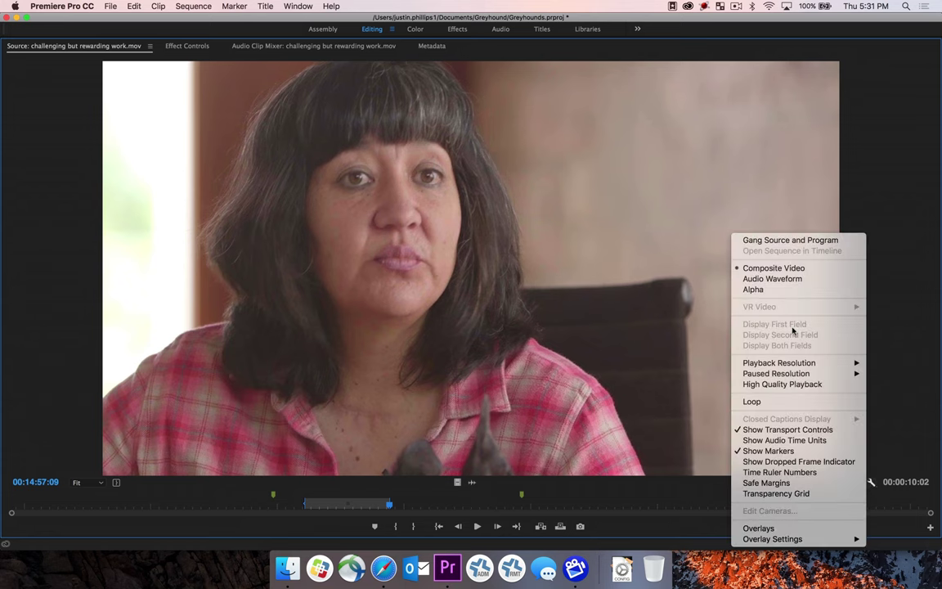
left_click(772, 278)
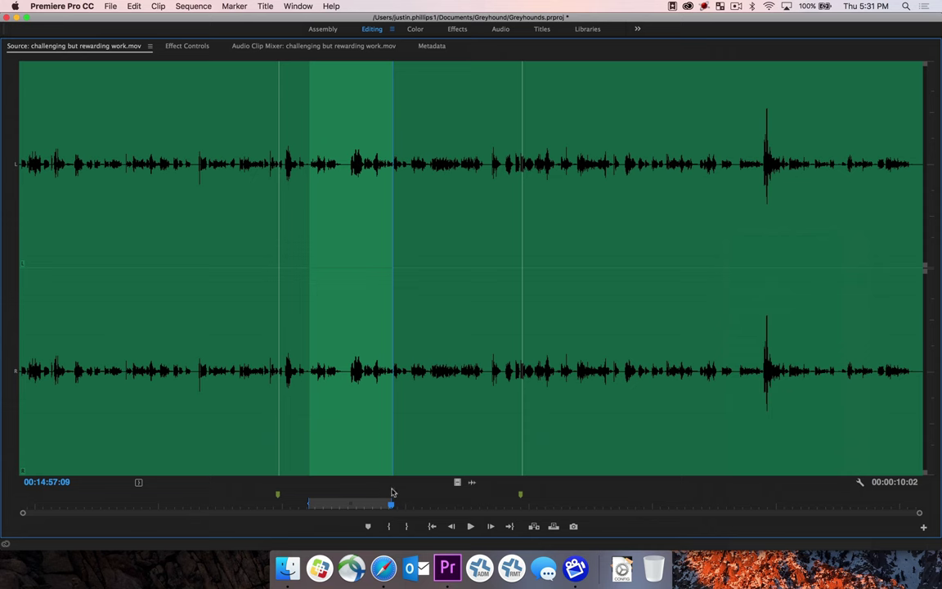
left_click_drag(392, 508, 358, 507)
key("space")
left_click_drag(389, 506, 413, 505)
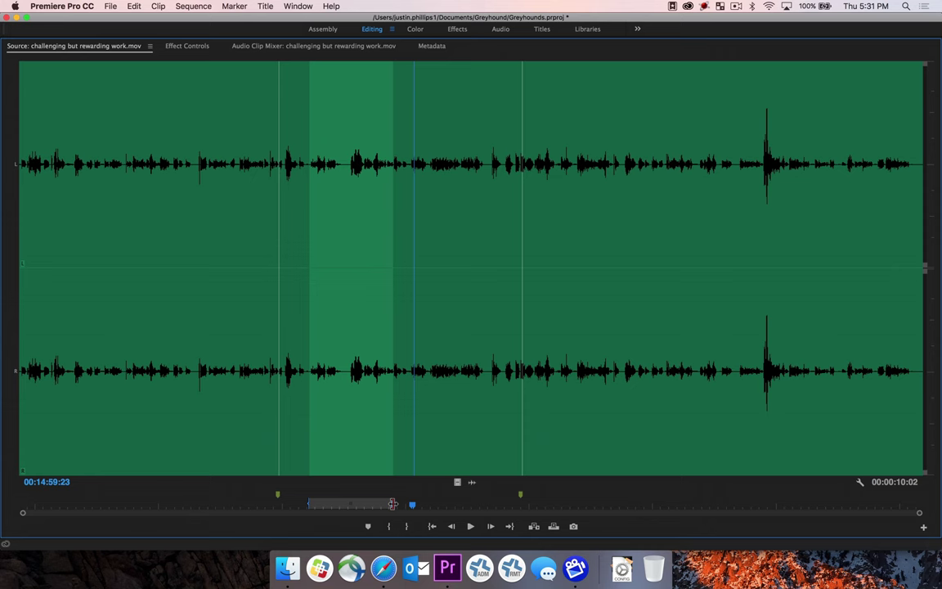
- Fine-tune the end frame and reset the Out point to about 00:14:56:16, leaving 00:00:09:09
mouse_move(393, 504)
left_mouse_down()
mouse_move(403, 507)
mouse_move(385, 507)
left_mouse_up()
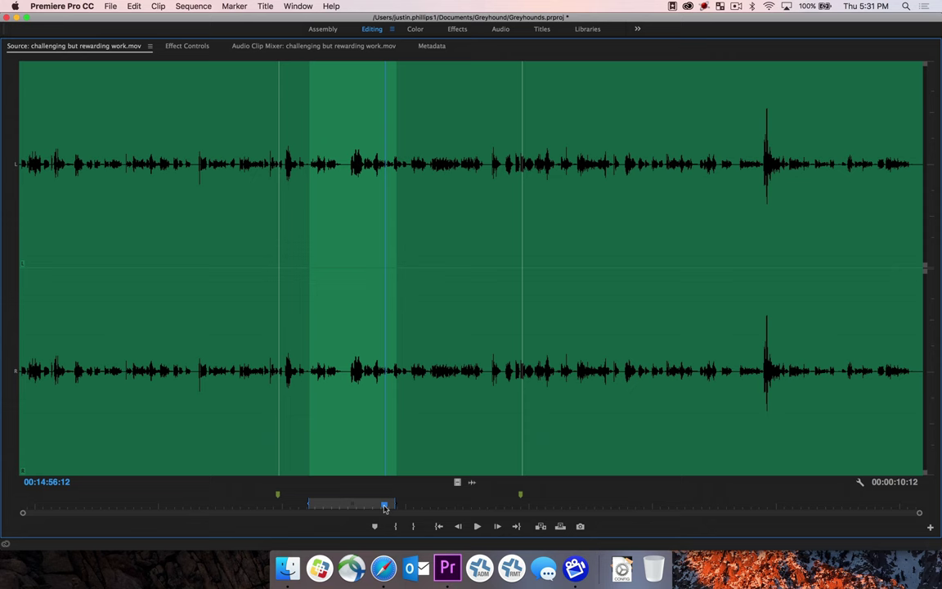
left_click_drag(385, 508, 387, 508)
key("j")
key("space")
key("space")
key("Left")
key("Left")
key("Left")
key("Right")
key("Right")
key("Right")
key("Right")
key("Right")
key("Left")
key("Left")
key("Left")
key("Left")
key("Left")
key("o")
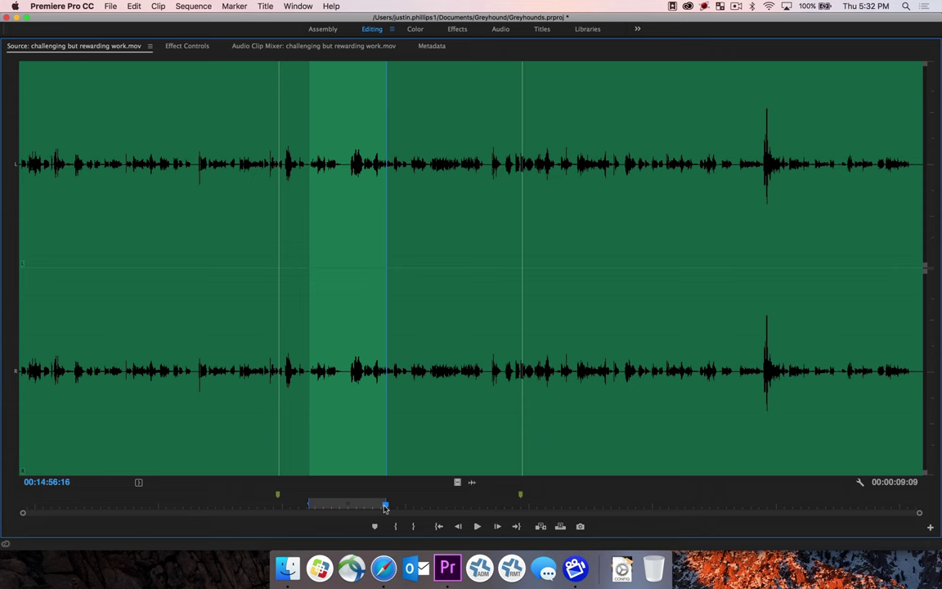
key("space")
left_click(860, 482)
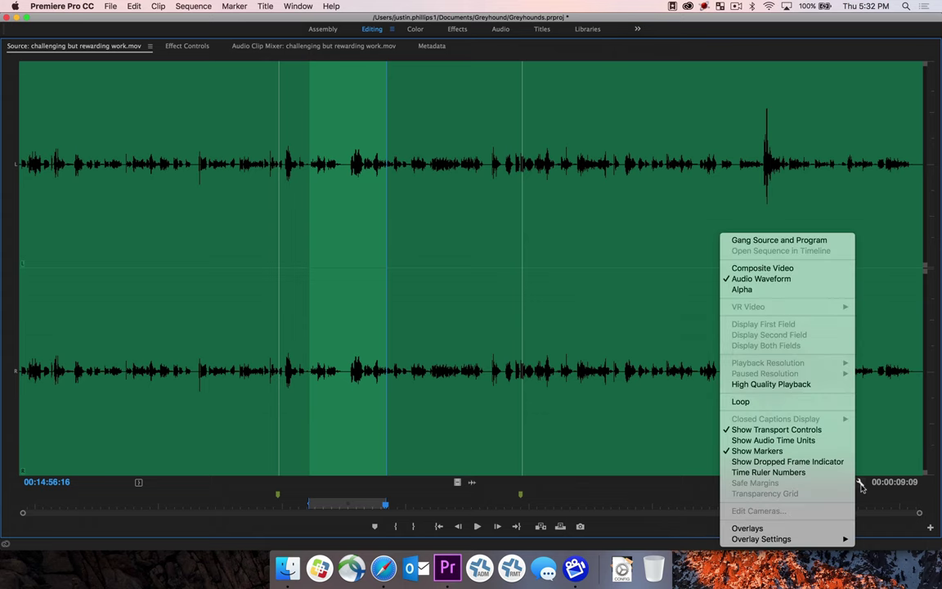